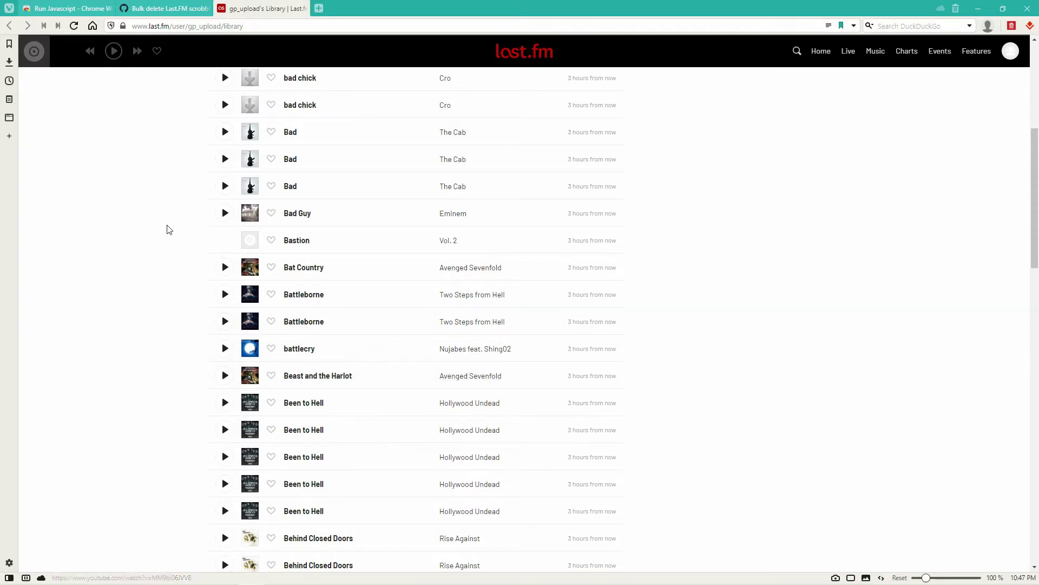
Install the Run Javascript extension from the Chrome Web Store
click(64, 7)
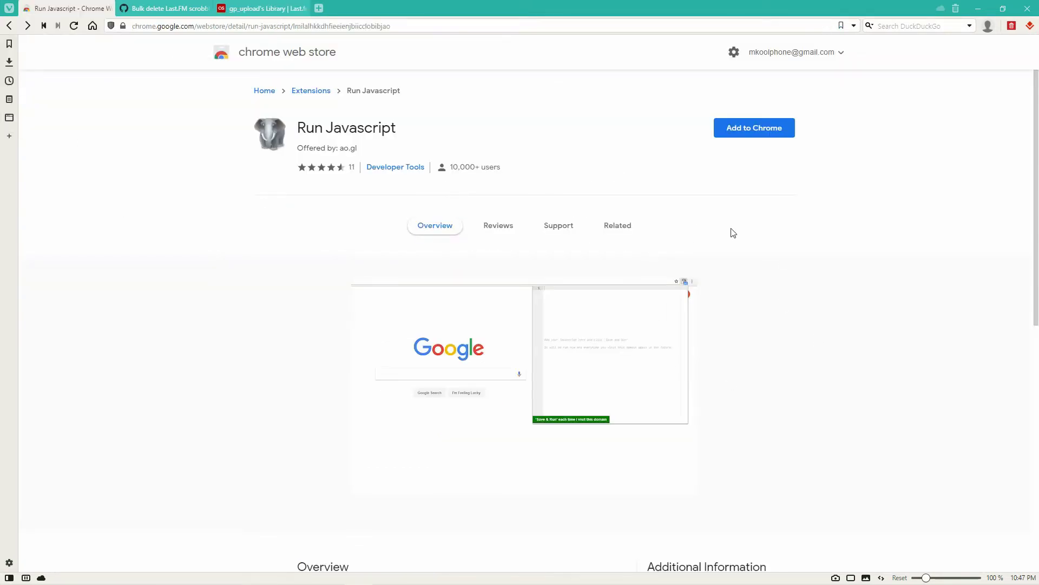
drag(443, 135, 295, 130)
click(869, 215)
click(779, 133)
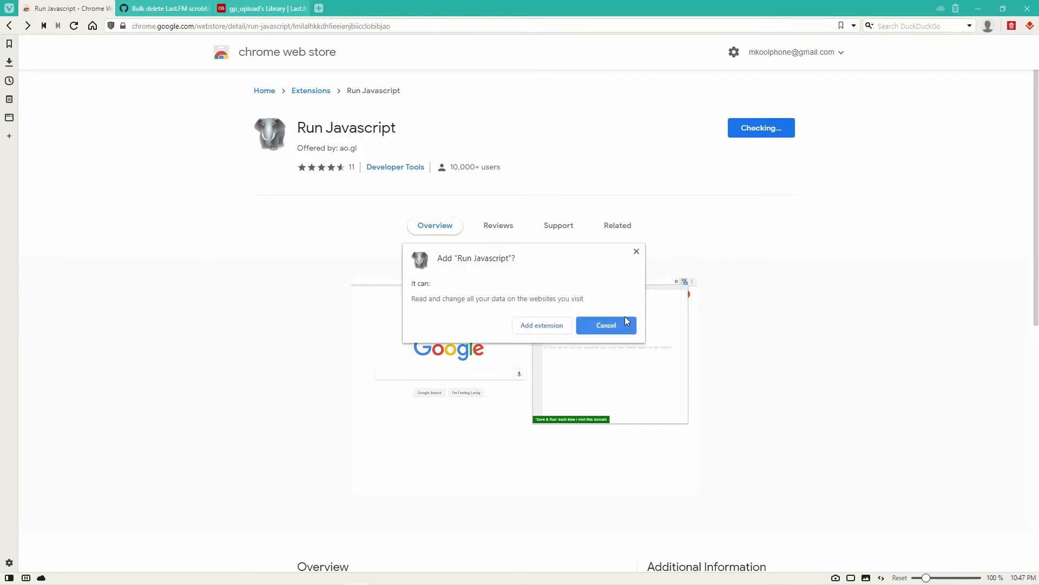
click(541, 326)
click(174, 8)
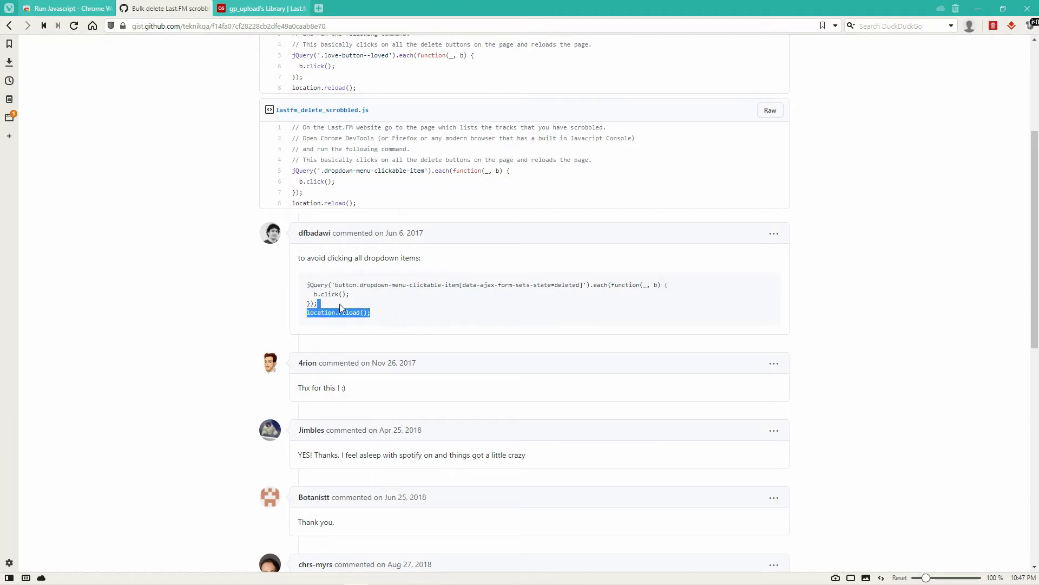
Copy the comment's four-line jQuery delete snippet, ending in location.reload(), from the gist
drag(340, 305, 310, 282)
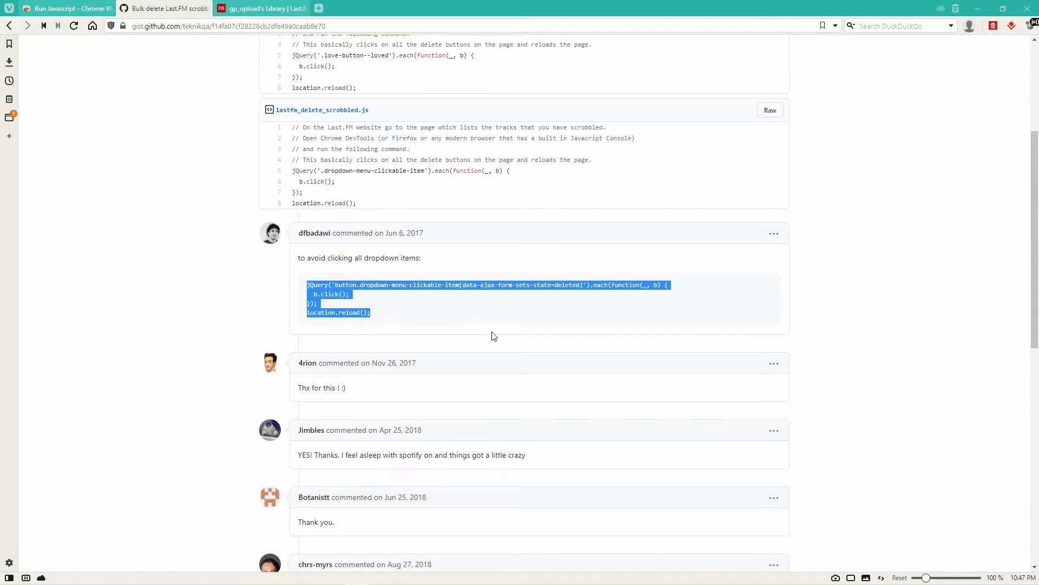
click(833, 300)
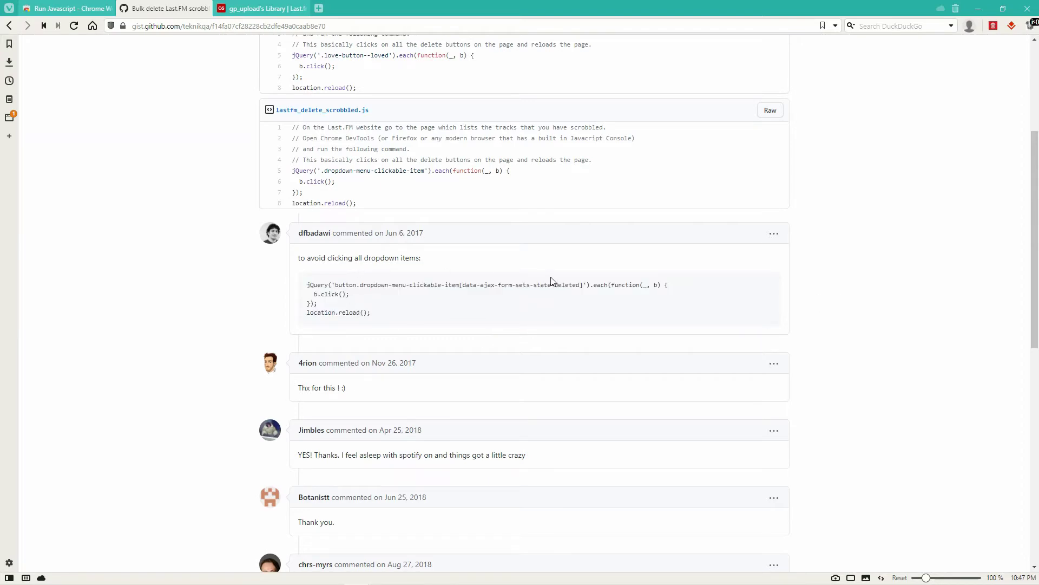
triple_click(373, 319)
click(380, 309)
drag(387, 316, 291, 318)
click(371, 323)
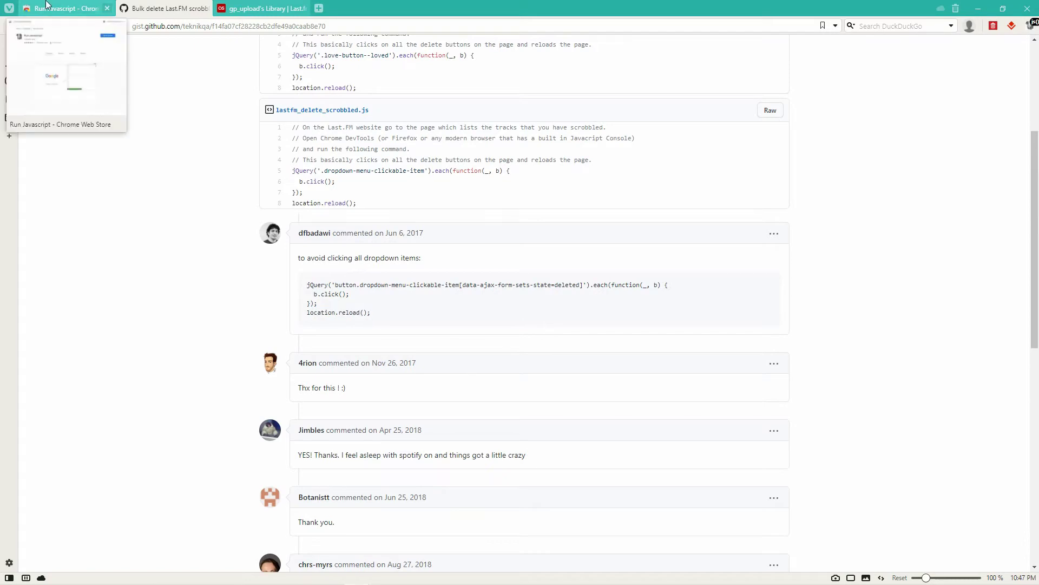
click(67, 8)
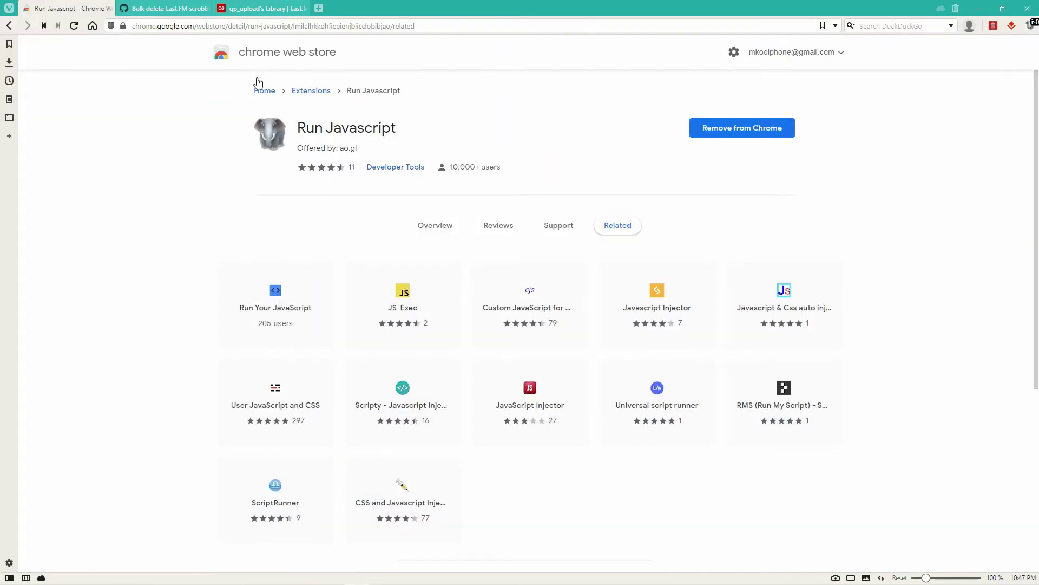
Bring up the empty Run Javascript editor on the Last.fm library page
click(259, 8)
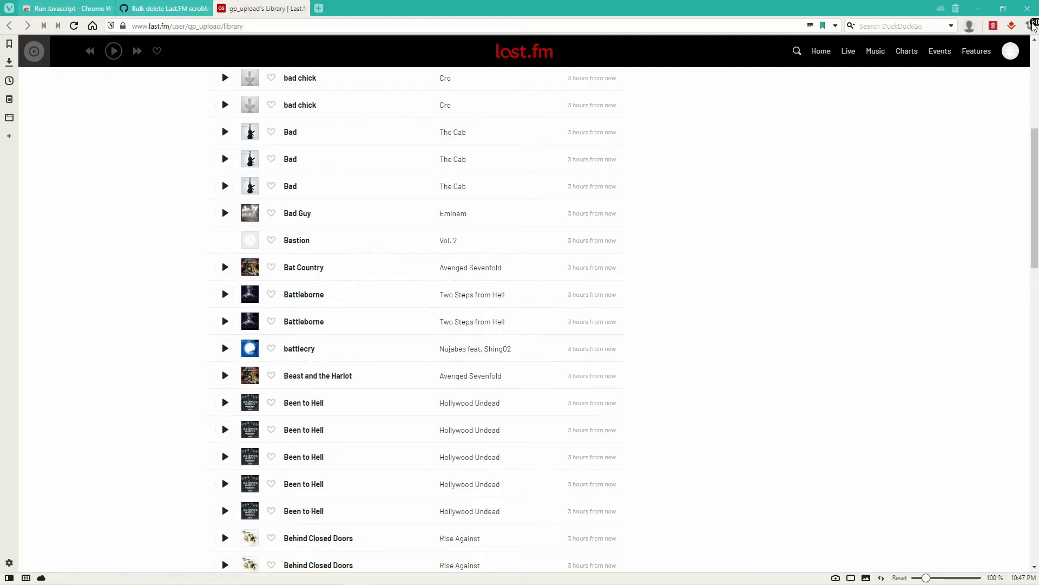
click(1030, 26)
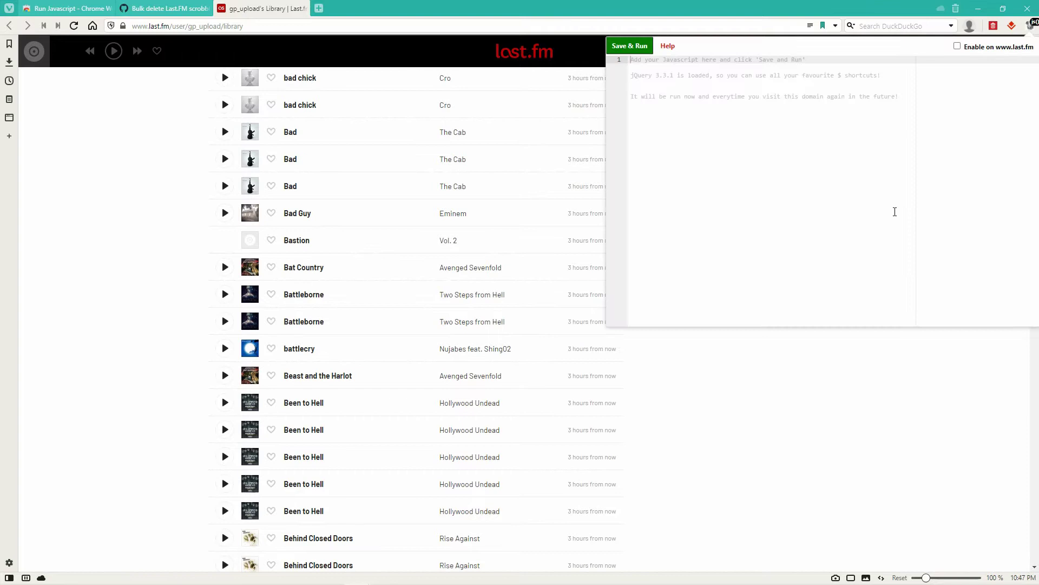
click(957, 46)
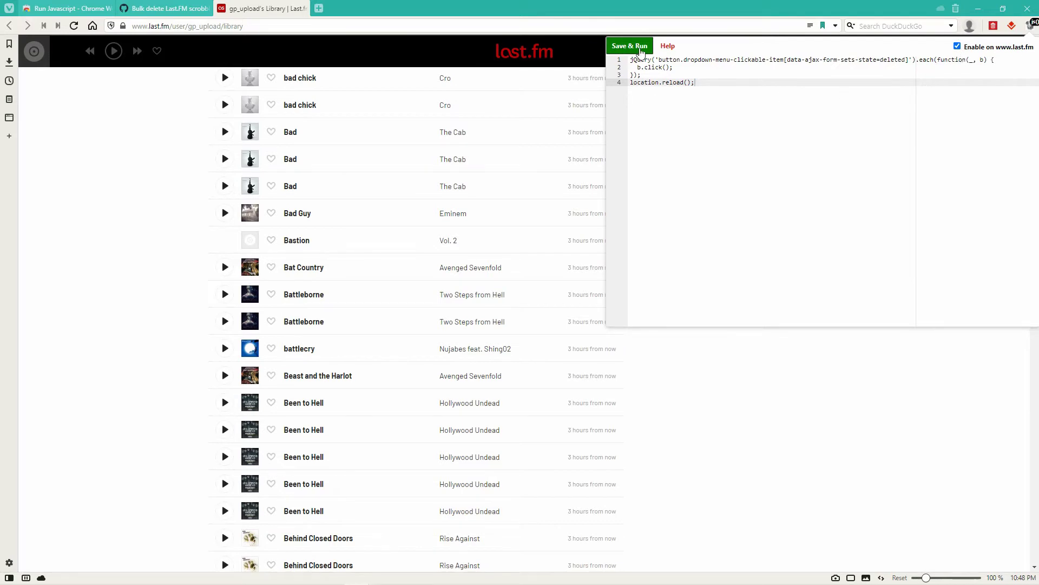
click(641, 47)
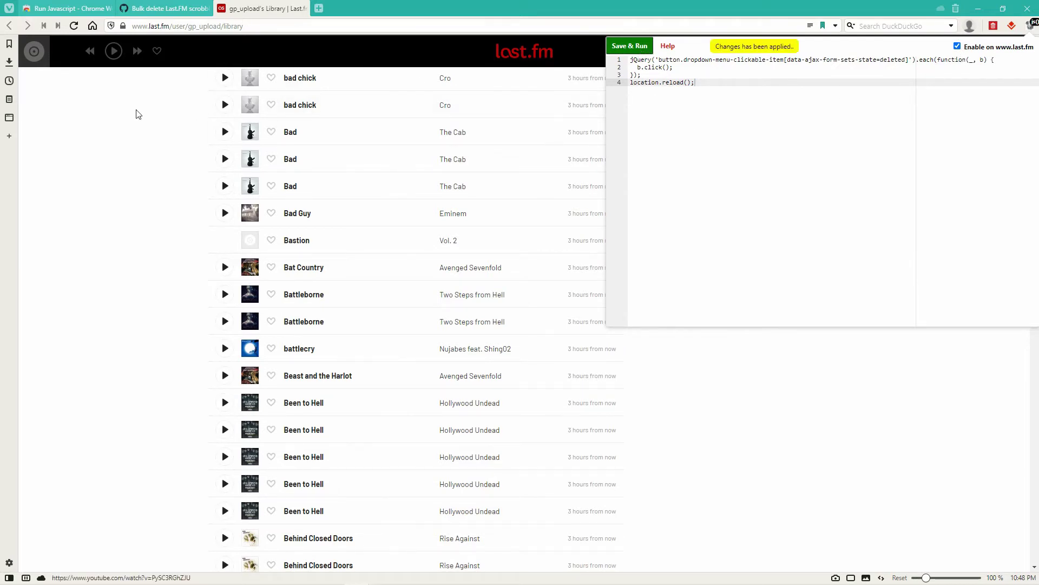
click(74, 26)
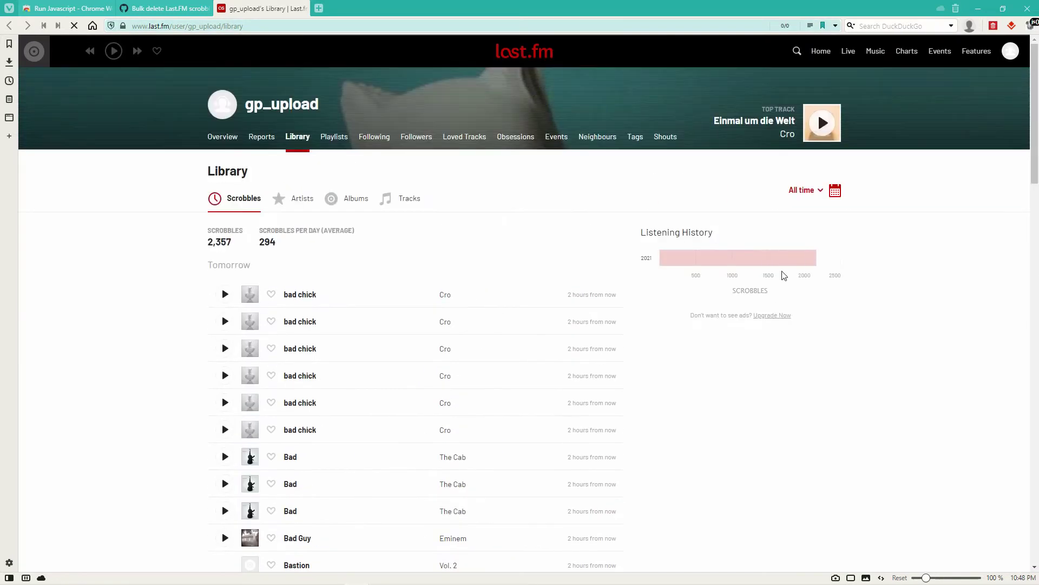
Reload the library twice with F5 so the script deletes more scrobbles
key(F5)
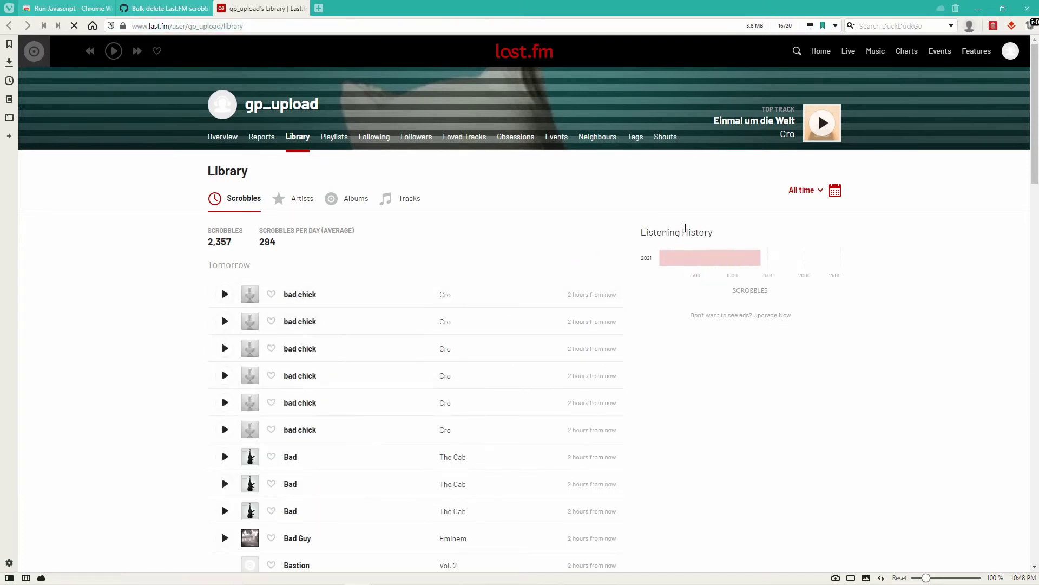
key(F5)
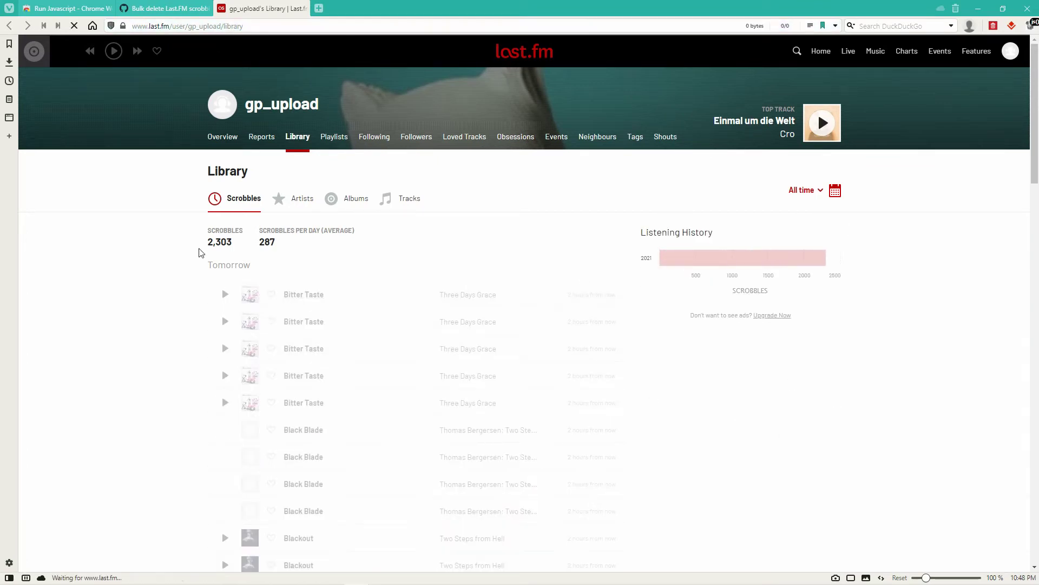
drag(199, 244, 219, 240)
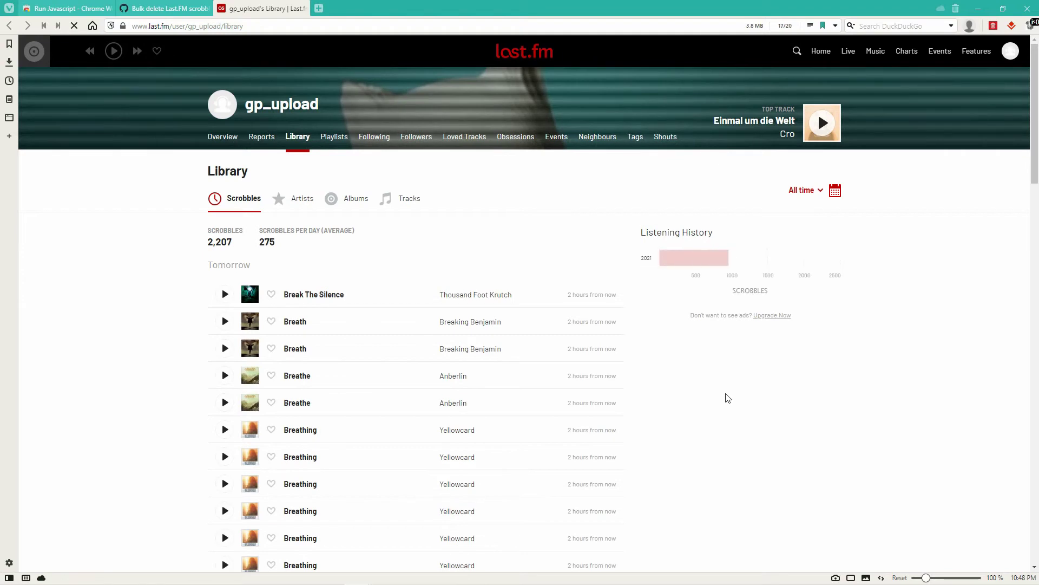
Recheck the gist snippet, then watch the library's scrobble count drop to zero
click(163, 8)
drag(376, 315, 306, 291)
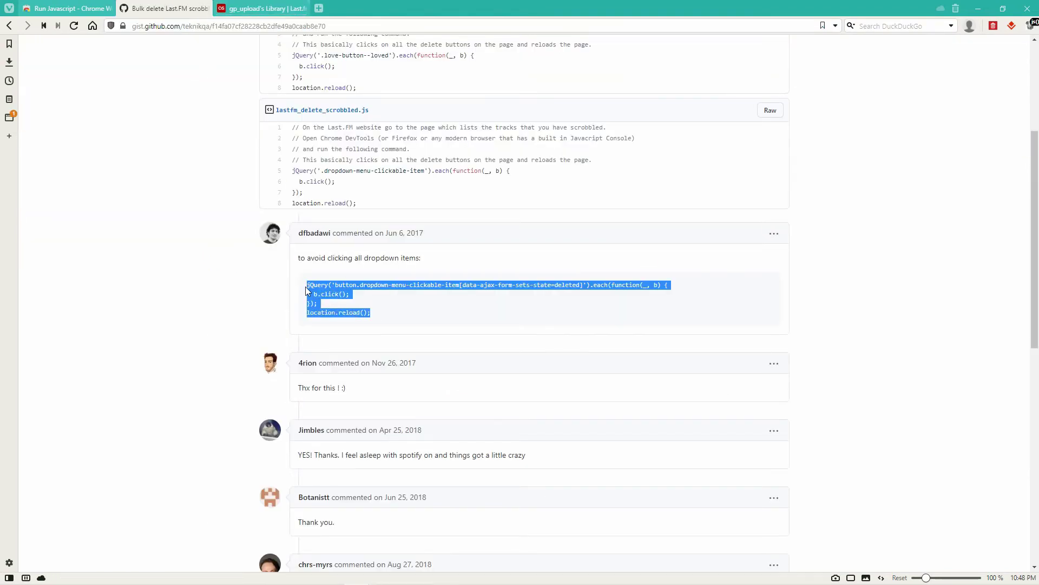
click(265, 7)
scroll(575, 315, down, 20)
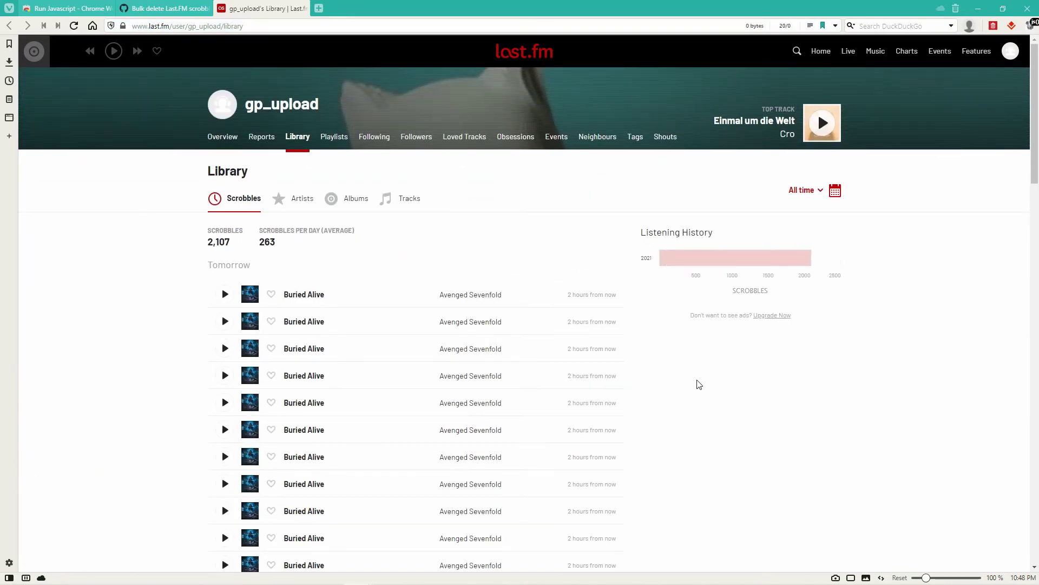
drag(190, 239, 206, 162)
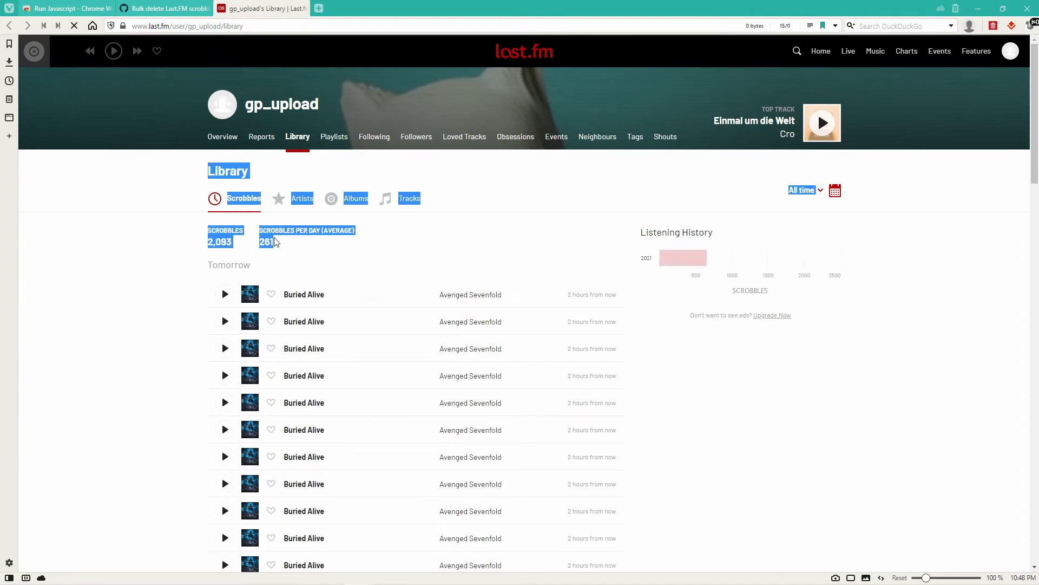
click(274, 242)
drag(206, 228, 238, 248)
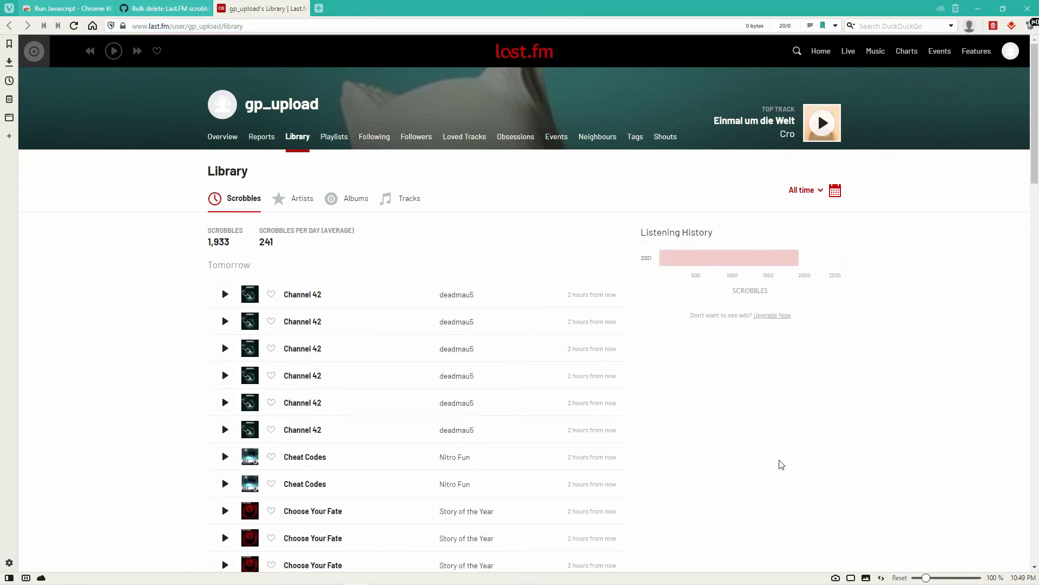
double_click(332, 107)
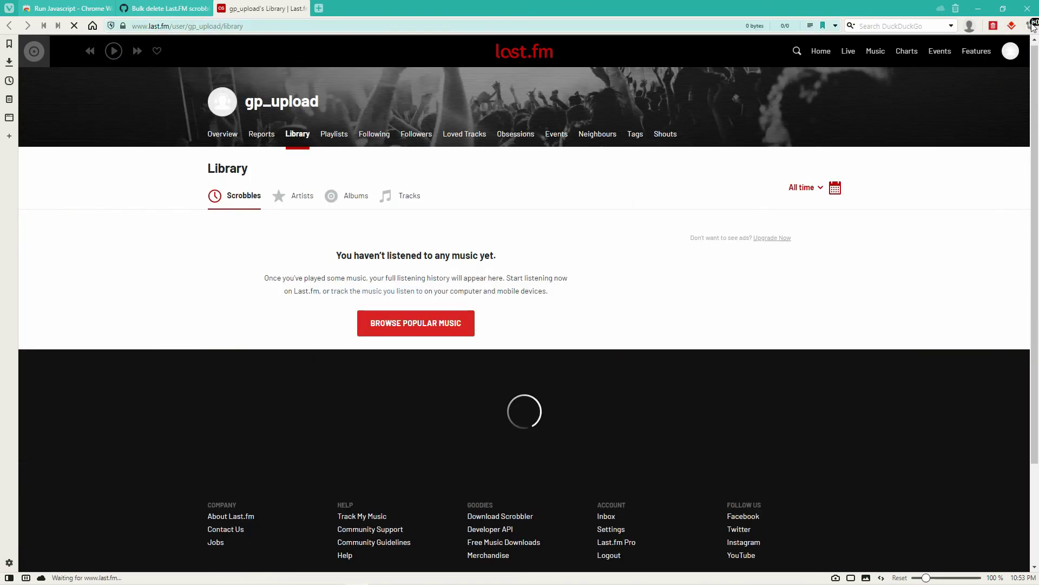
click(1032, 25)
click(958, 47)
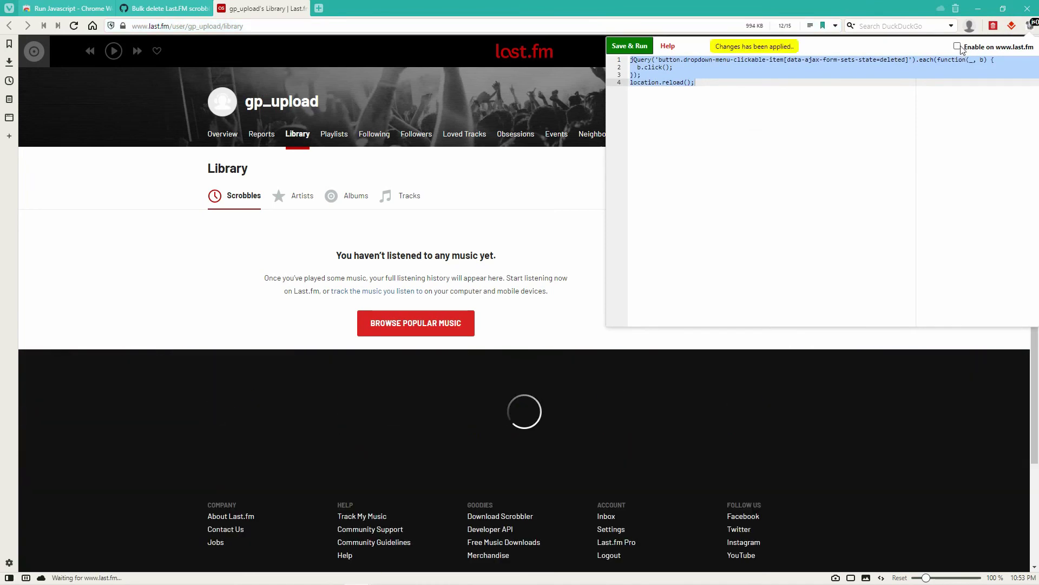
click(75, 26)
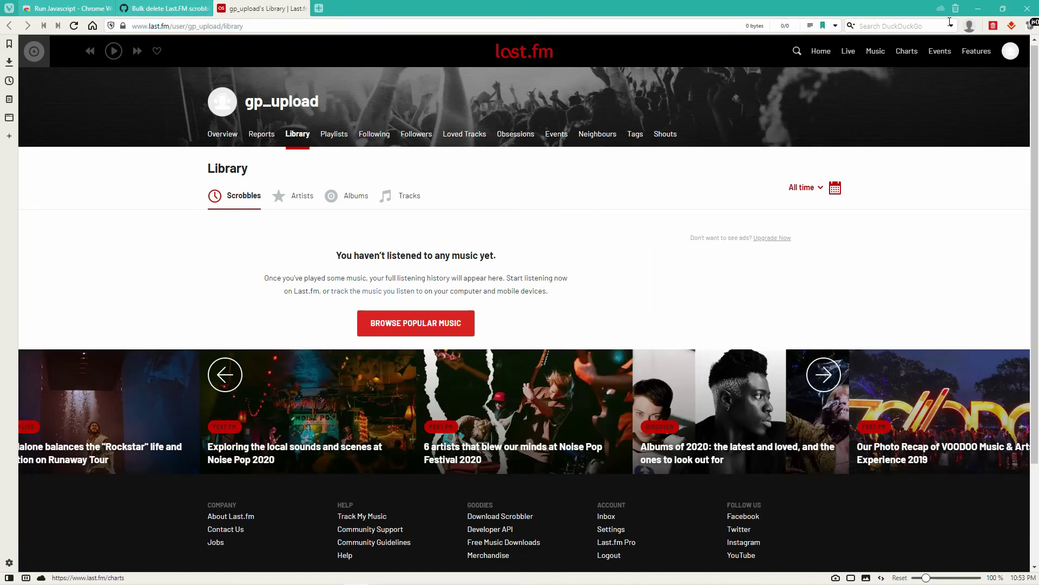
Erase all script code, save it empty, and bring up the extension's removal option
click(1032, 25)
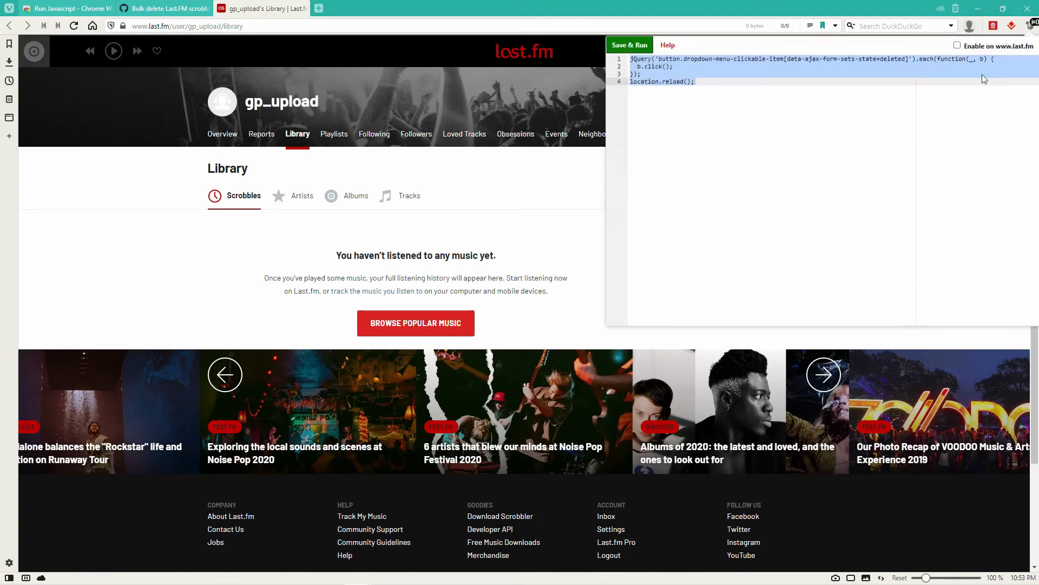
click(750, 82)
key(ctrl+a)
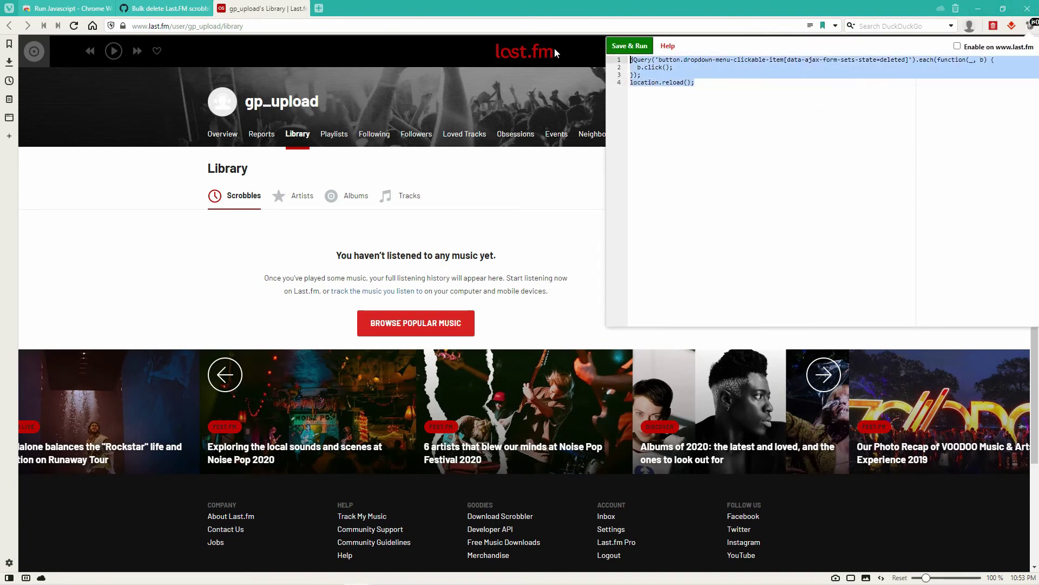
key(BackSpace)
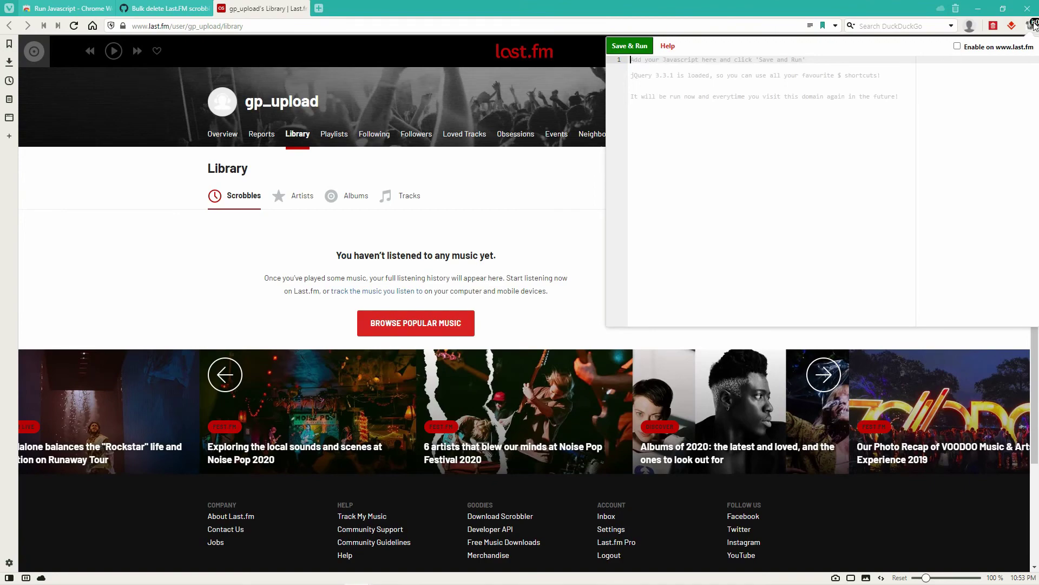
click(625, 47)
click(957, 47)
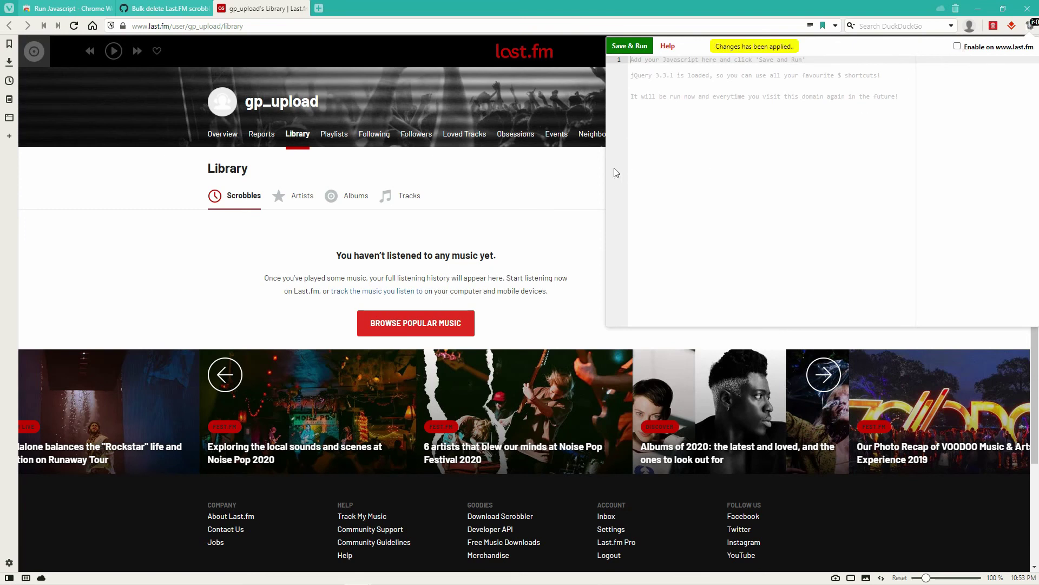
click(639, 47)
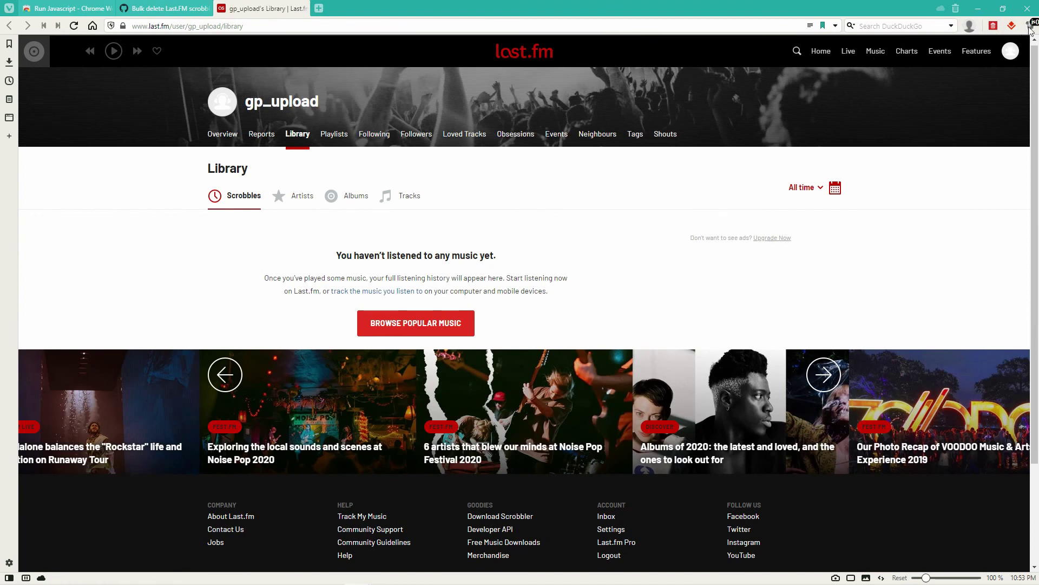
right_click(1029, 30)
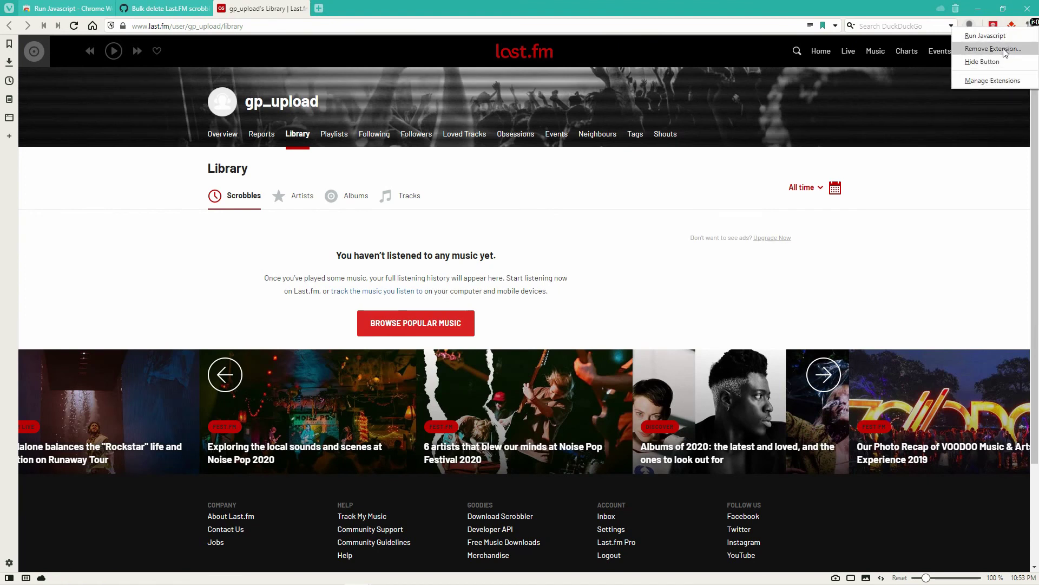